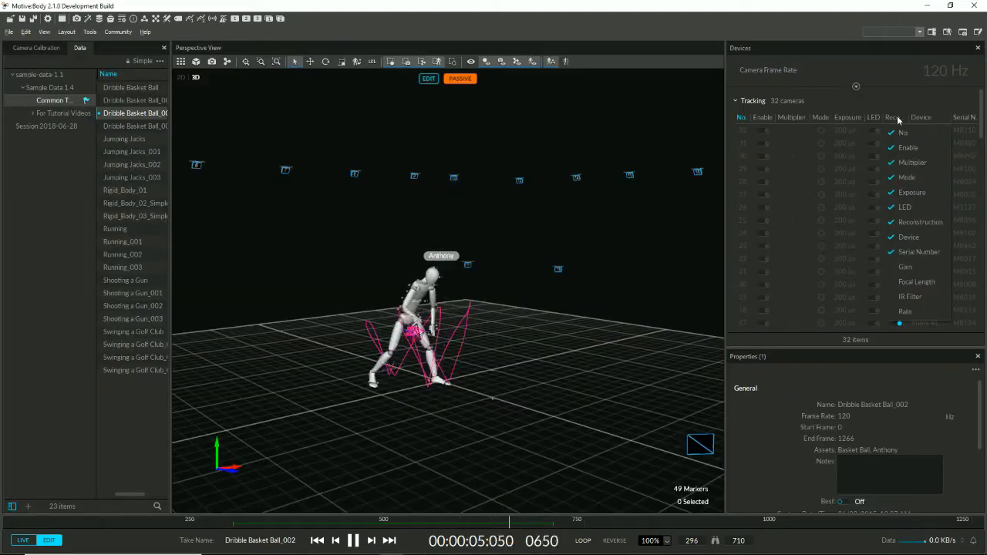
- Hide the Multiplier column and save tracking cameras 32, 25, 22, 19 and 17 as a new group named Disabled Cams
{"action": "left_click", "coordinate": [907, 162]}
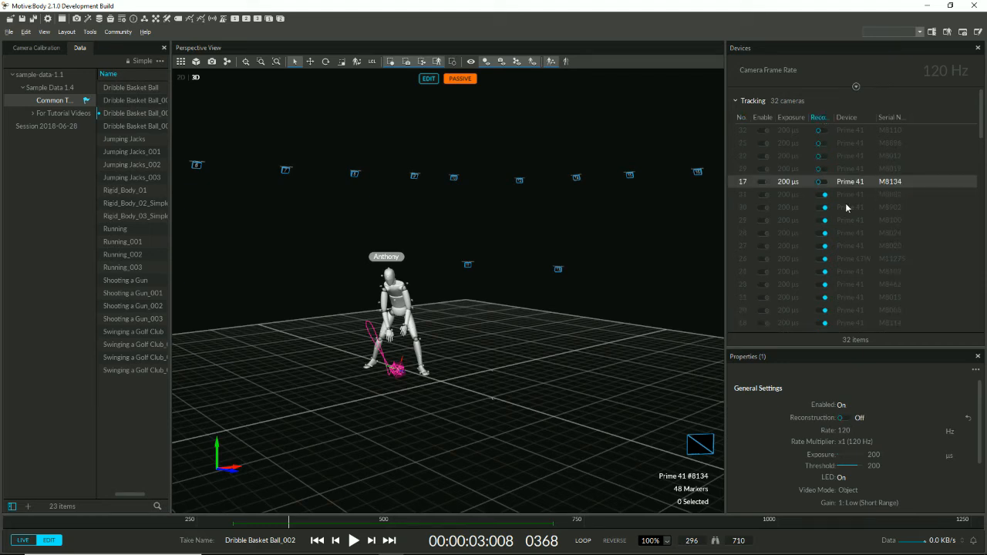
{"action": "left_click", "coordinate": [789, 129], "text": "shift"}
{"action": "right_click", "coordinate": [792, 185]}
{"action": "left_click", "coordinate": [804, 198]}
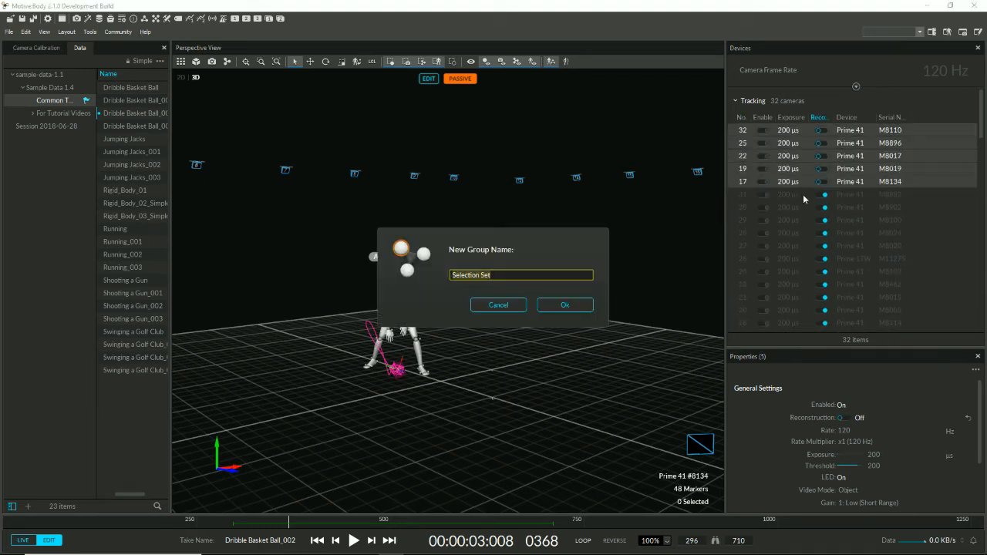
{"action": "type", "text": "Disabled Cams"}
{"action": "key", "text": "Return"}
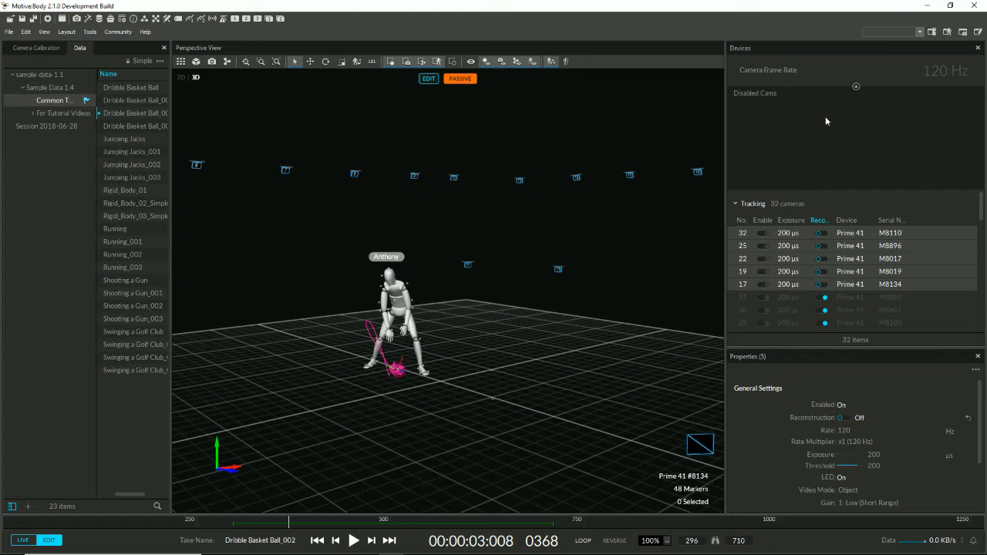
- Select the cameras of the Disabled Cams group through the camera group list
{"action": "left_click", "coordinate": [857, 87]}
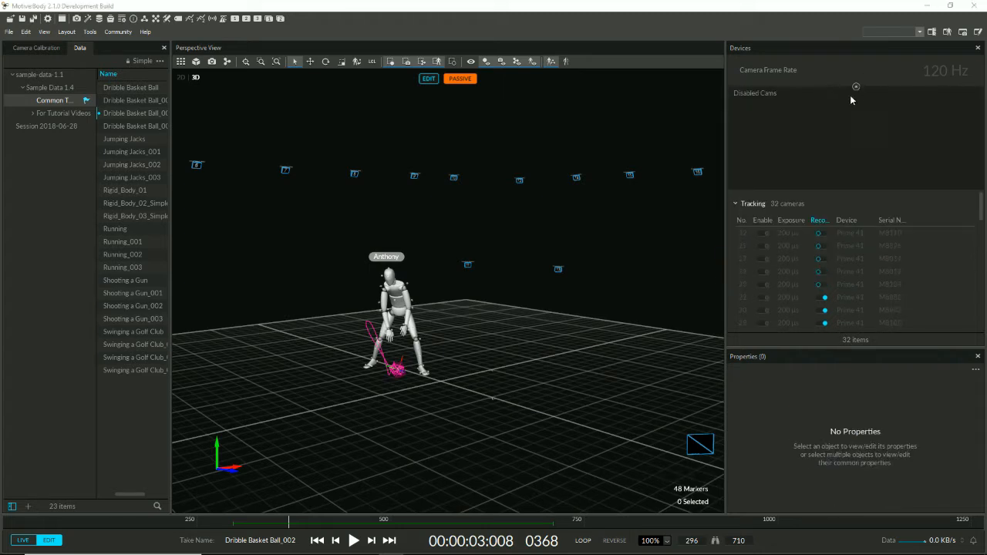
{"action": "left_click", "coordinate": [777, 91]}
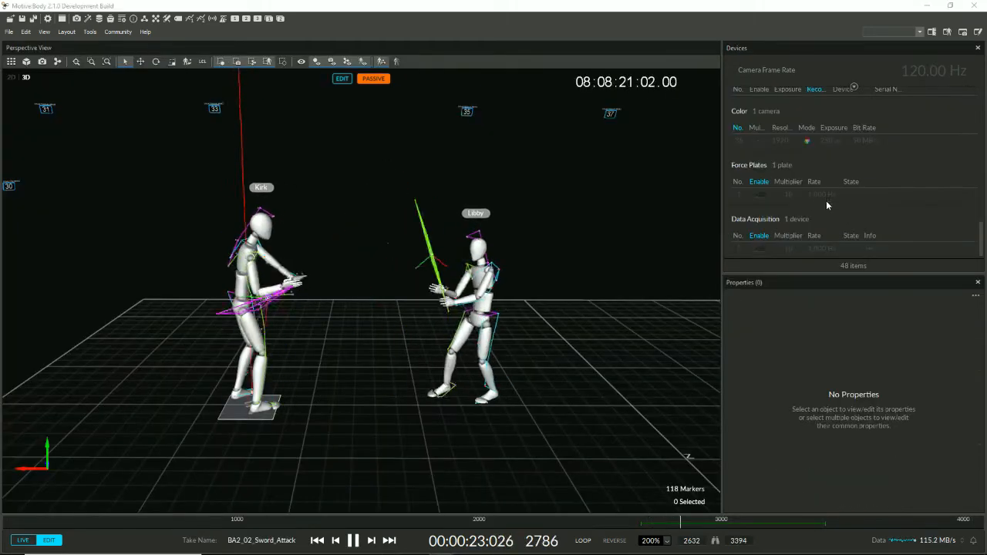
- View the data acquisition device's properties and set the force plate's Display Scale to 1
{"action": "left_click", "coordinate": [835, 249]}
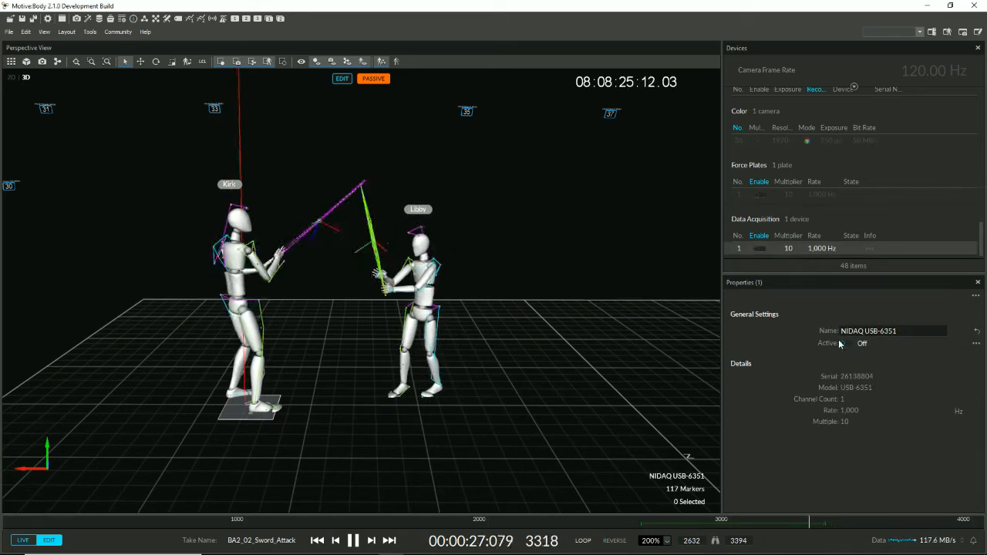
{"action": "left_click", "coordinate": [816, 191]}
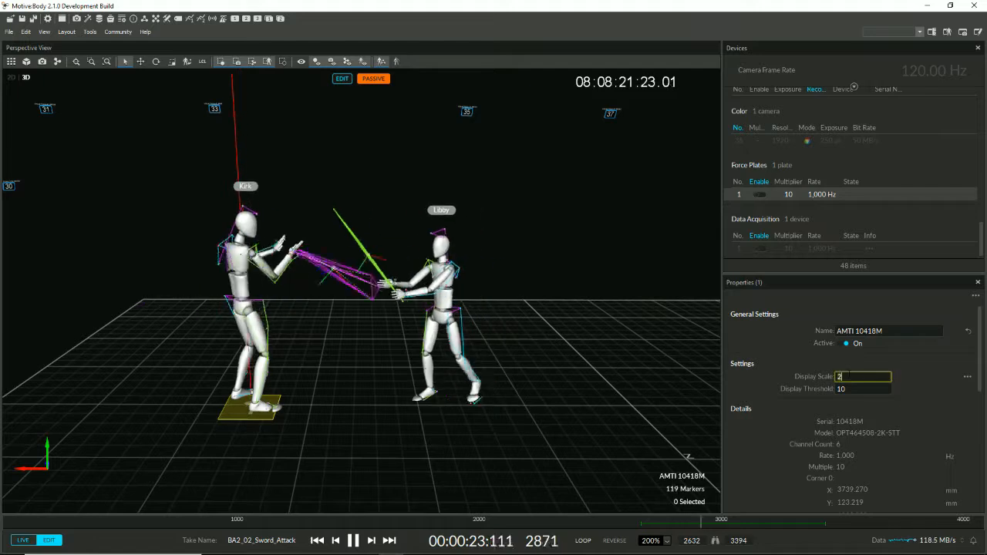
{"action": "key", "text": "BackSpace"}
{"action": "type", "text": "1"}
{"action": "key", "text": "Return"}
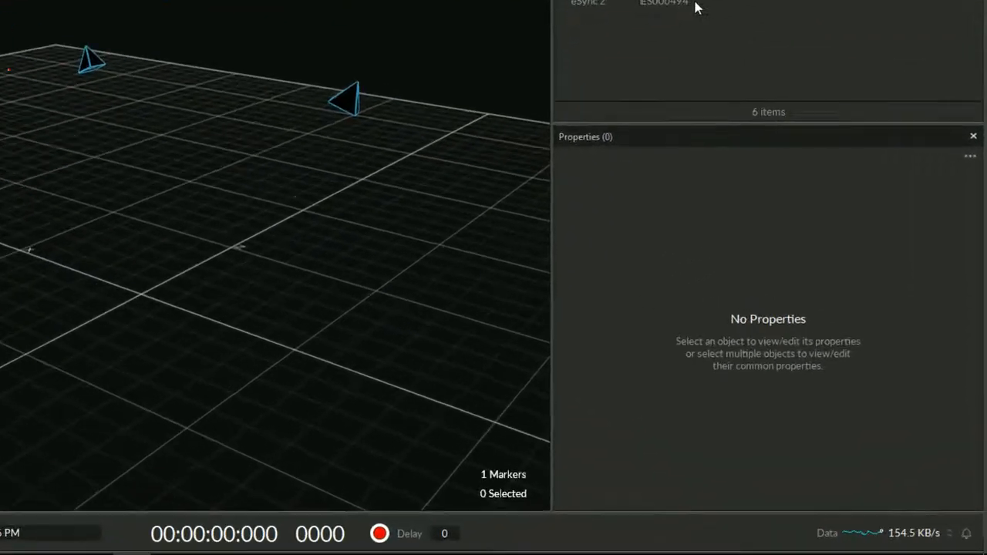
- Set the sync input source of the eSync 2 to Internal Clock
{"action": "left_click", "coordinate": [679, 4]}
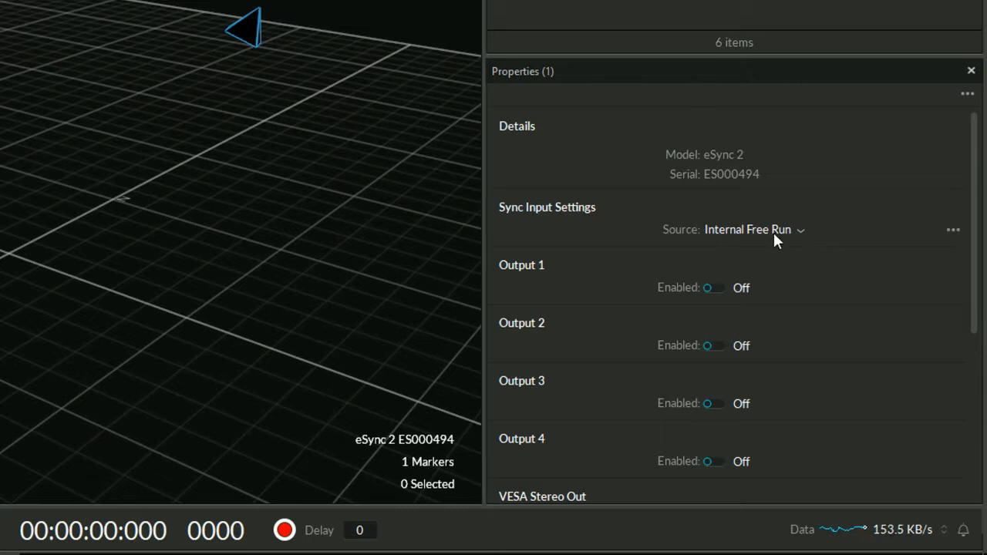
{"action": "left_click", "coordinate": [774, 231]}
{"action": "left_click", "coordinate": [762, 283]}
{"action": "left_click", "coordinate": [749, 257]}
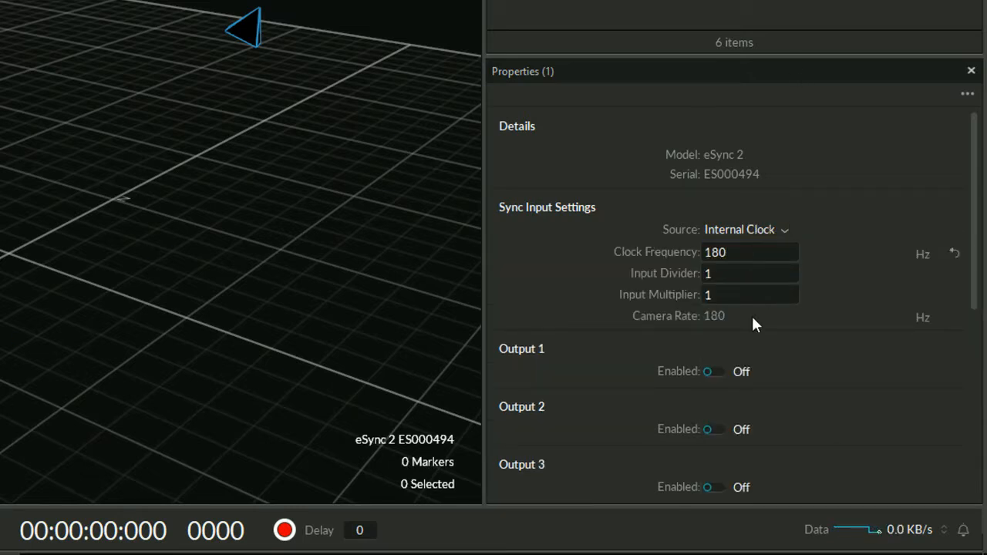
- Enable Output 1 of the eSync 2 and set its type to Gated Exposure Time
{"action": "scroll", "coordinate": [755, 324], "scroll_direction": "down", "scroll_amount": 2}
{"action": "left_click", "coordinate": [711, 263]}
{"action": "left_click", "coordinate": [749, 286]}
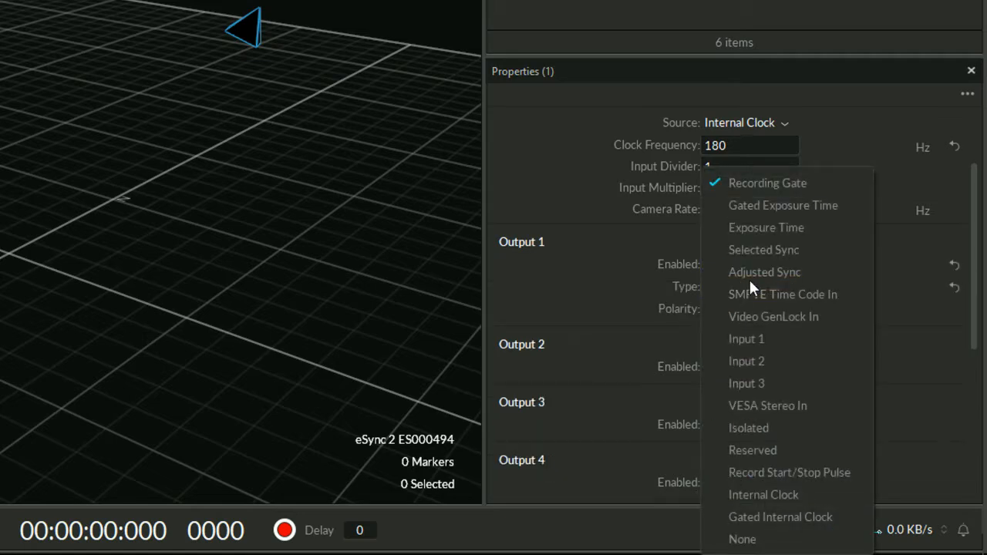
{"action": "left_click", "coordinate": [783, 206]}
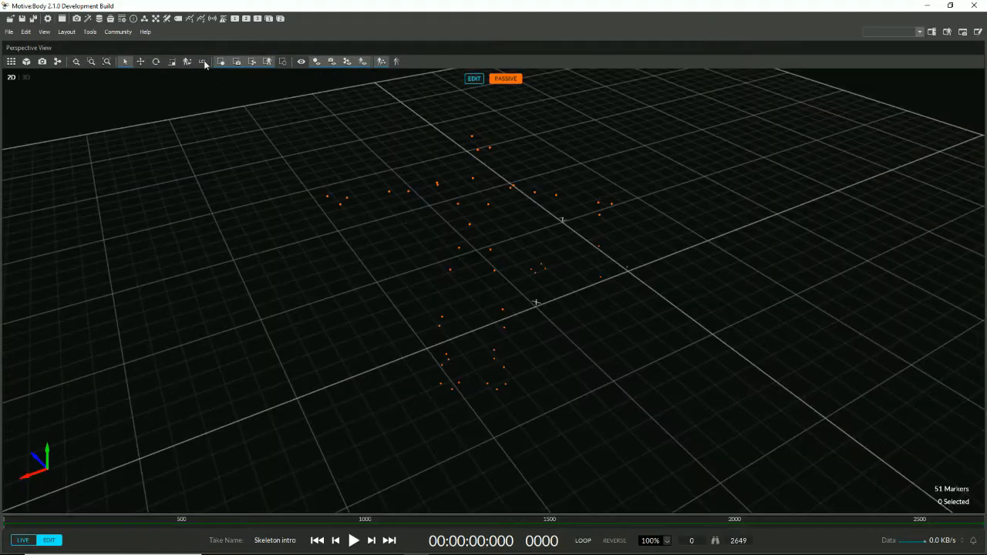
- Open the Builder, select the 41 markers of the T-posed figure and create a Baseline + Toe (41) skeleton from them
{"action": "left_click", "coordinate": [147, 24]}
{"action": "right_click_drag", "start_coordinate": [457, 152], "coordinate": [524, 297]}
{"action": "left_click_drag", "start_coordinate": [401, 190], "coordinate": [763, 369]}
{"action": "right_click_drag", "start_coordinate": [763, 370], "coordinate": [350, 382]}
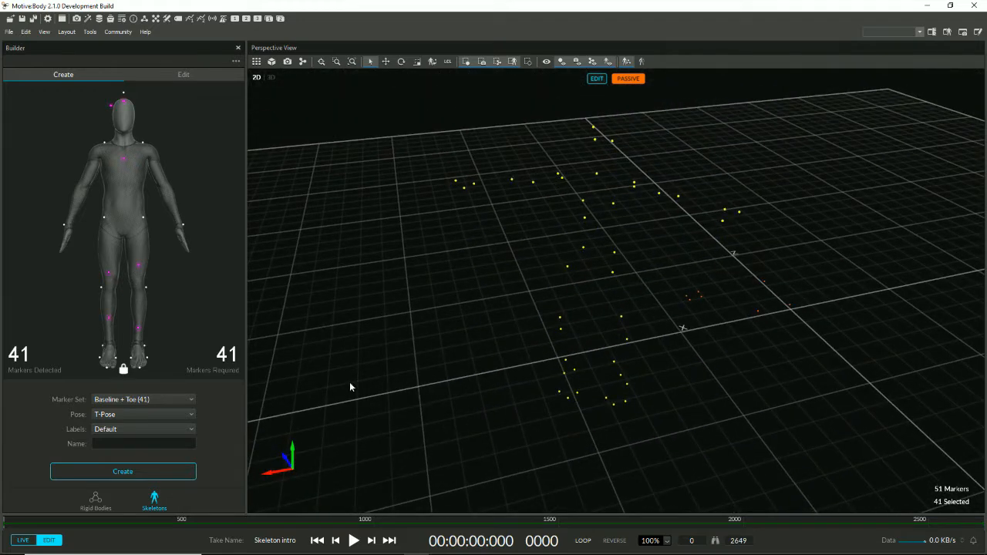
{"action": "left_click", "coordinate": [170, 473]}
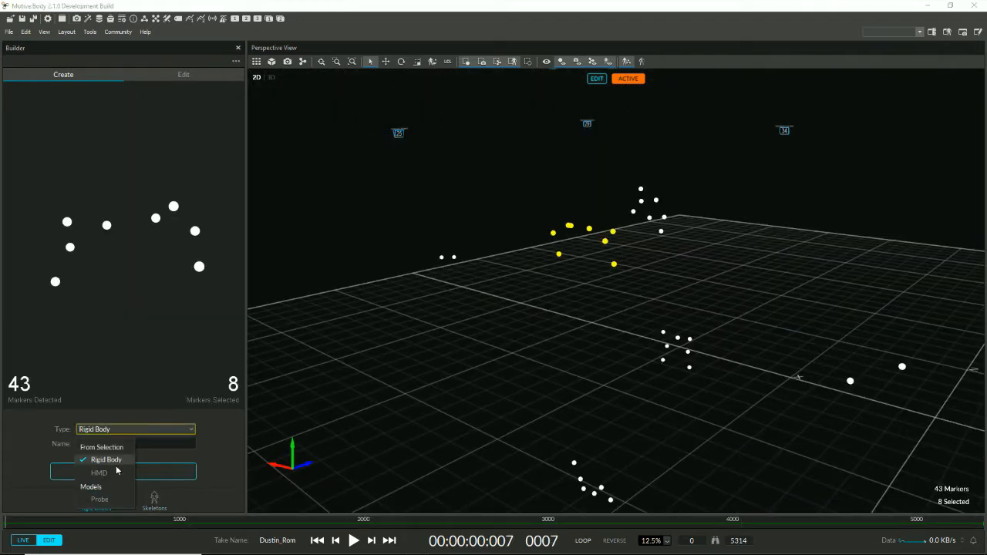
- Create an HMD rigid body with +Z Forward orientation from the selected headset markers
{"action": "left_click", "coordinate": [114, 473]}
{"action": "left_click", "coordinate": [146, 472]}
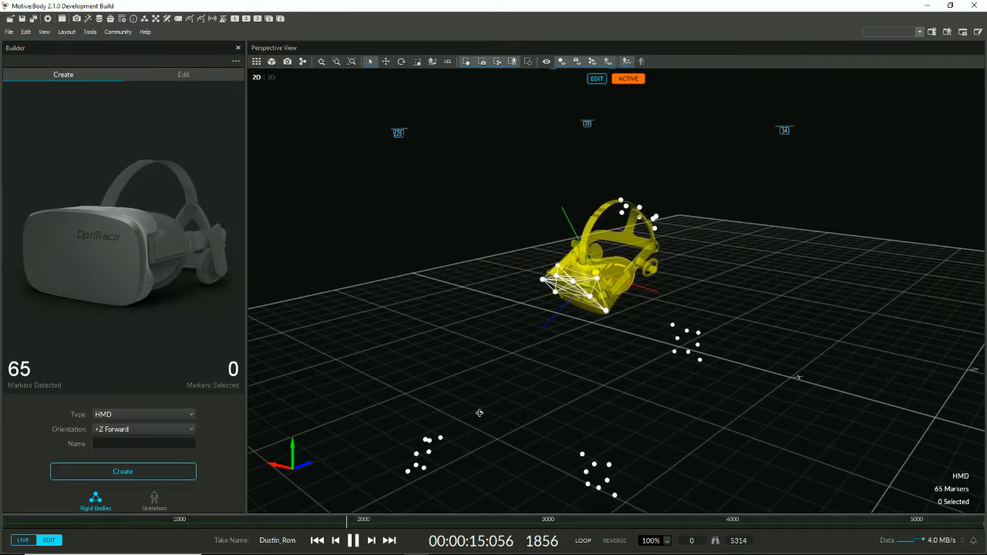
{"action": "right_click_drag", "start_coordinate": [509, 339], "coordinate": [455, 397]}
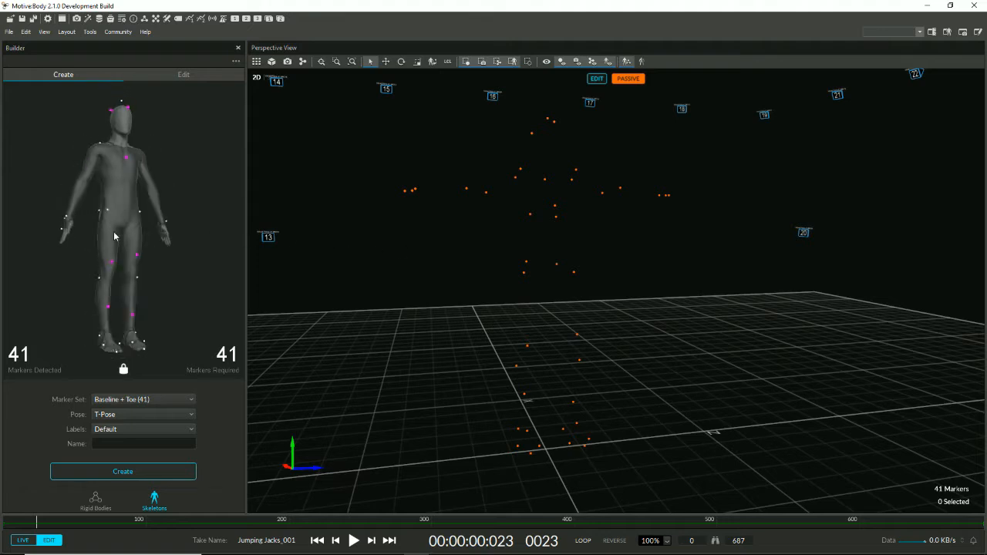
- Inspect the marker placement on the legs of the Baseline + Toe (41) skeleton model up close
{"action": "scroll", "coordinate": [113, 232], "scroll_direction": "up", "scroll_amount": 5}
{"action": "middle_click_drag", "start_coordinate": [114, 233], "coordinate": [141, 155]}
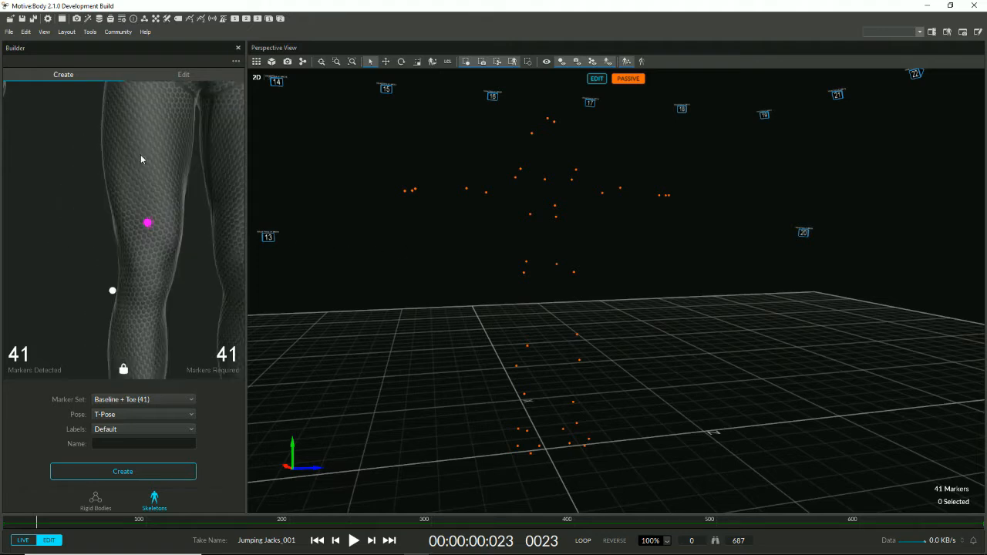
{"action": "middle_click_drag", "start_coordinate": [140, 291], "coordinate": [105, 168]}
{"action": "middle_click_drag", "start_coordinate": [146, 323], "coordinate": [142, 192]}
{"action": "right_click_drag", "start_coordinate": [56, 233], "coordinate": [107, 240]}
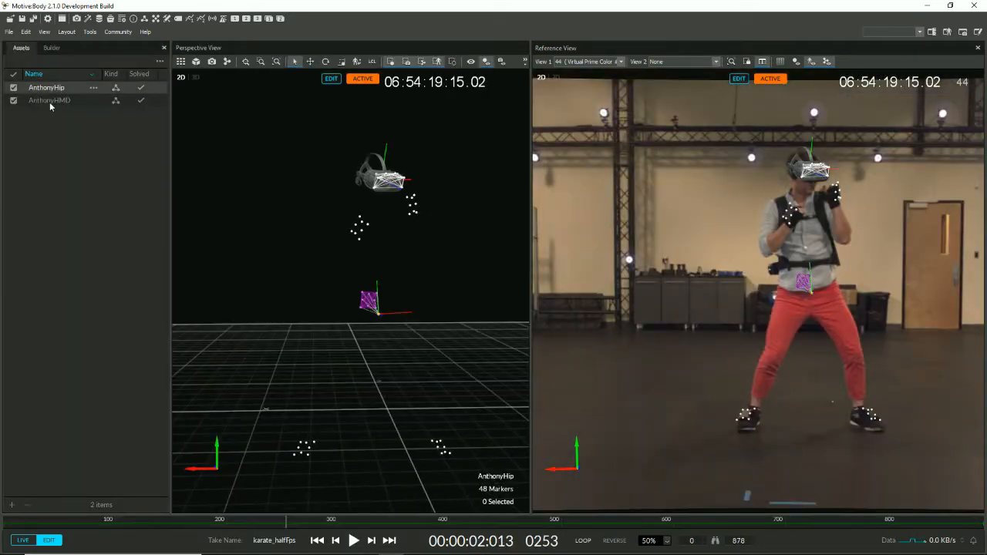
- Play back the karate_halfFps take with the HMD asset selected and bring up the Builder
{"action": "left_click", "coordinate": [48, 102]}
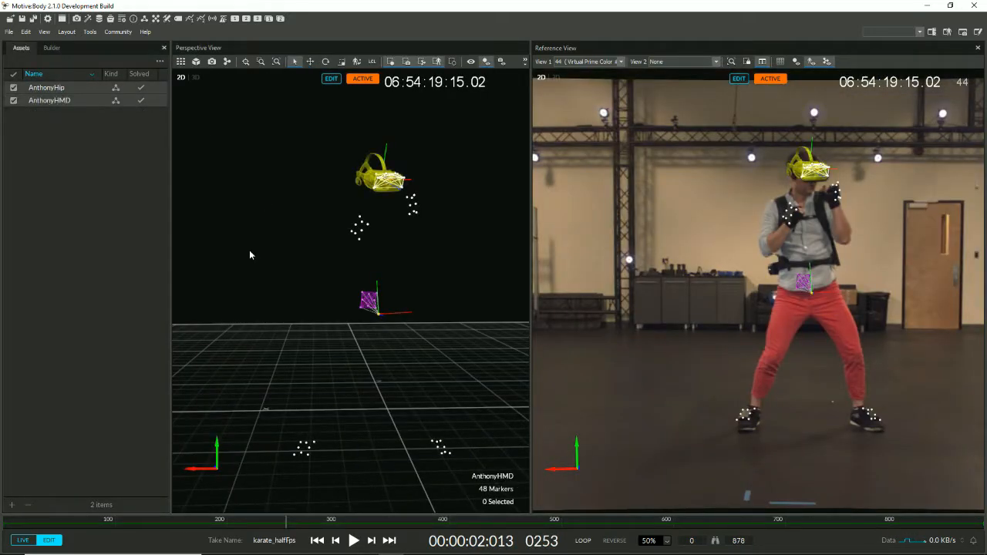
{"action": "left_click", "coordinate": [352, 541]}
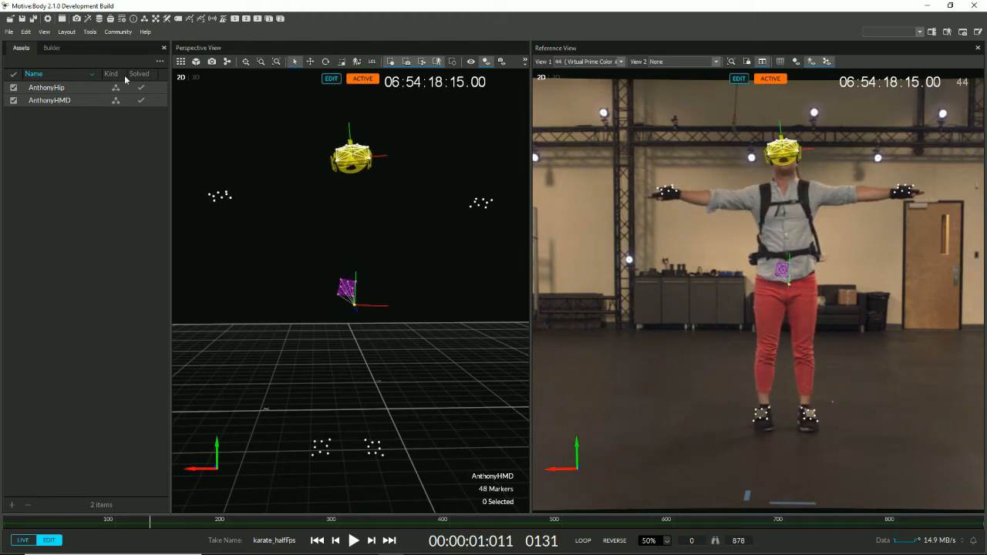
{"action": "left_click", "coordinate": [57, 47]}
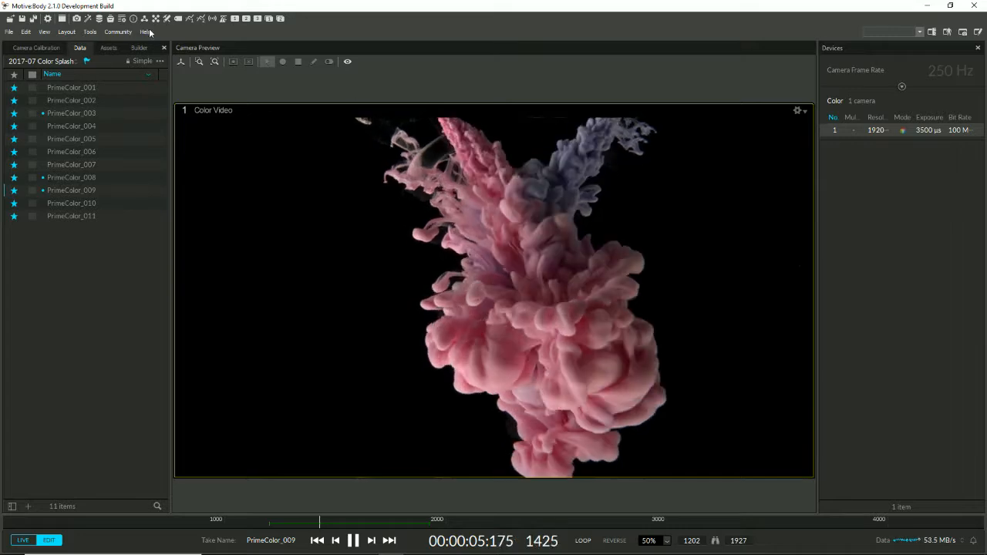
{"action": "left_click", "coordinate": [122, 19]}
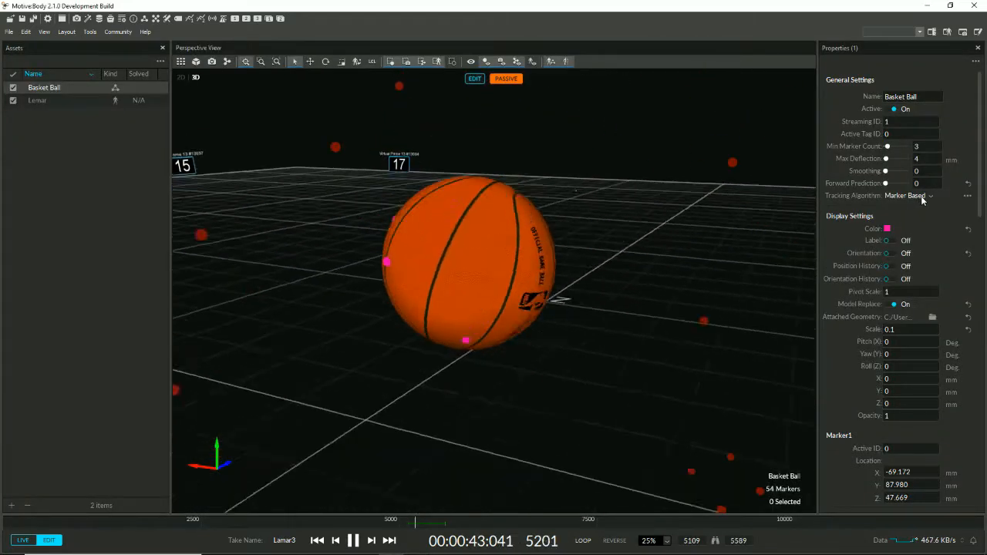
- Set the Basket Ball rigid body's tracking algorithm to Auto Select
{"action": "left_click", "coordinate": [921, 196]}
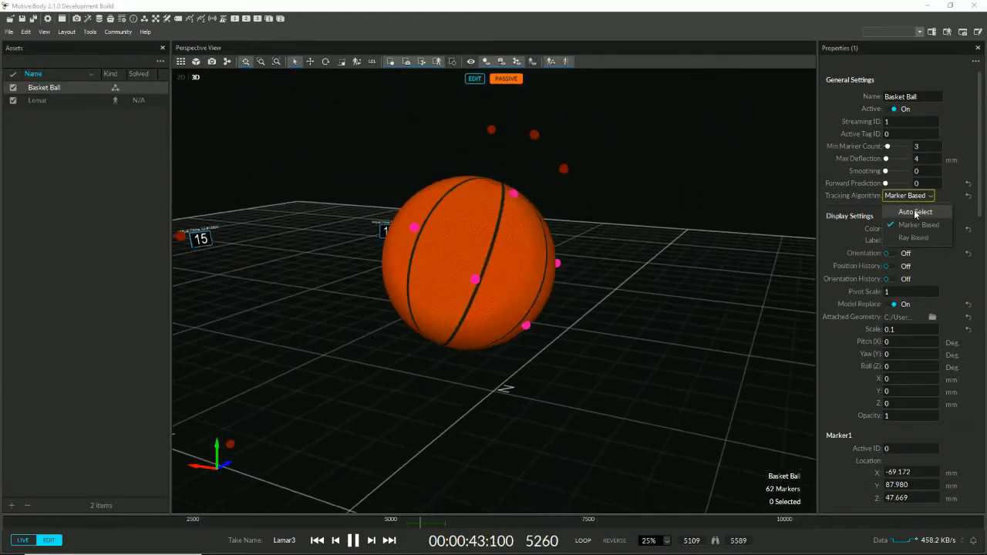
{"action": "left_click", "coordinate": [916, 213]}
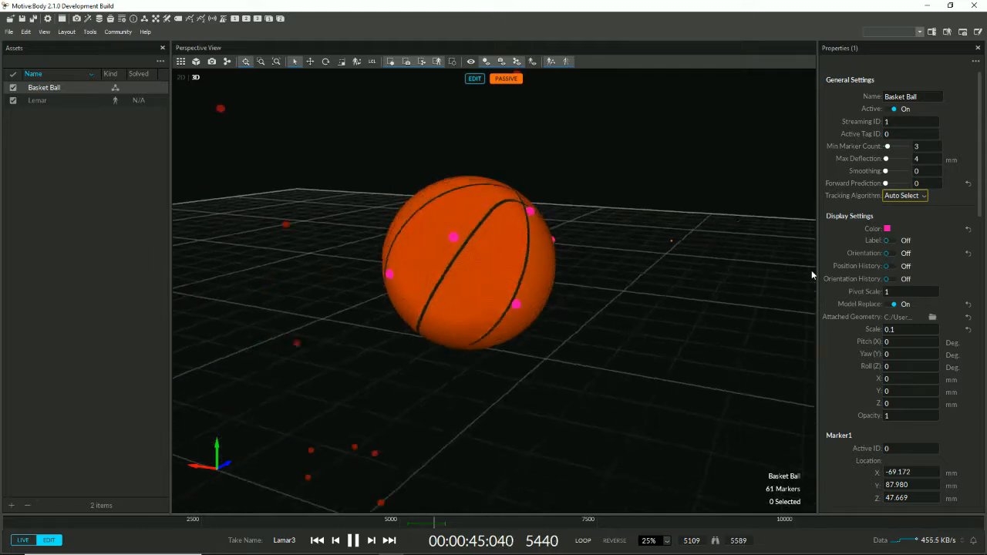
- Switch from Live to Edit mode and change the marker tracking mode to Passive + Active
{"action": "left_click", "coordinate": [547, 114]}
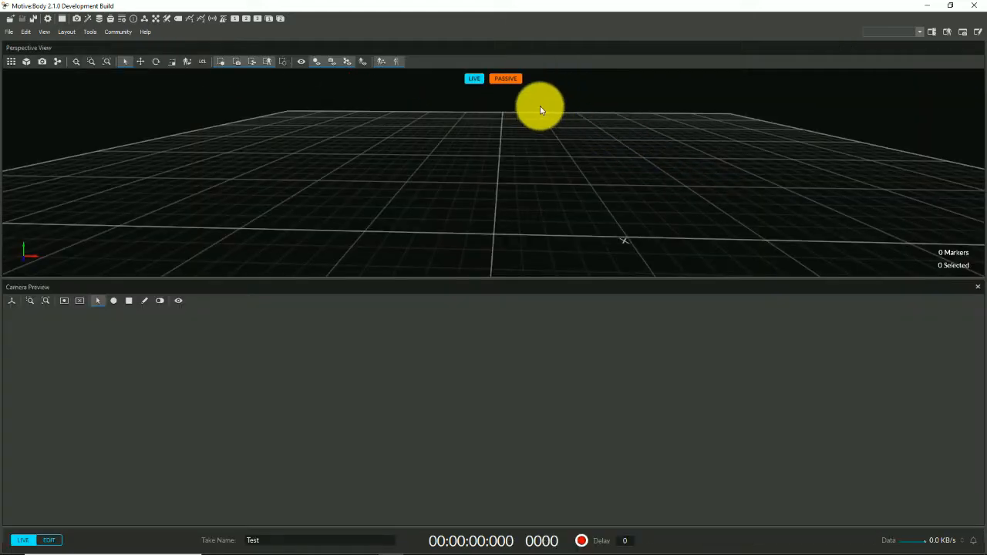
{"action": "left_click", "coordinate": [480, 81]}
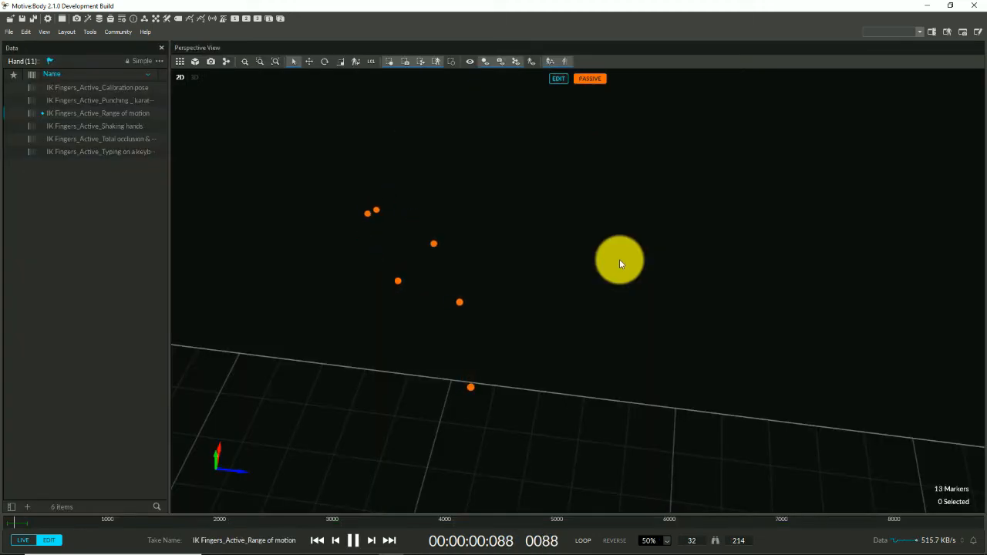
{"action": "left_click", "coordinate": [595, 81]}
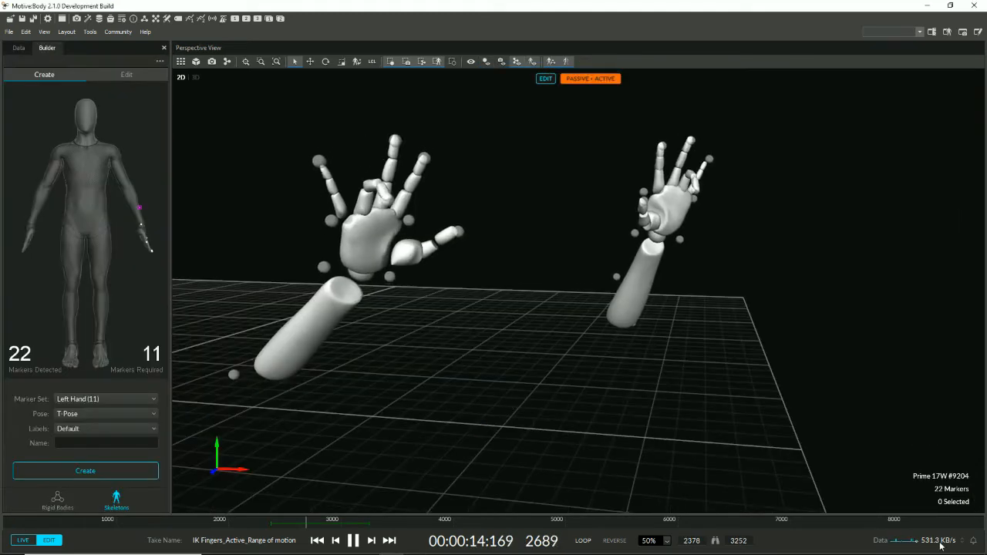
{"action": "left_click", "coordinate": [914, 540]}
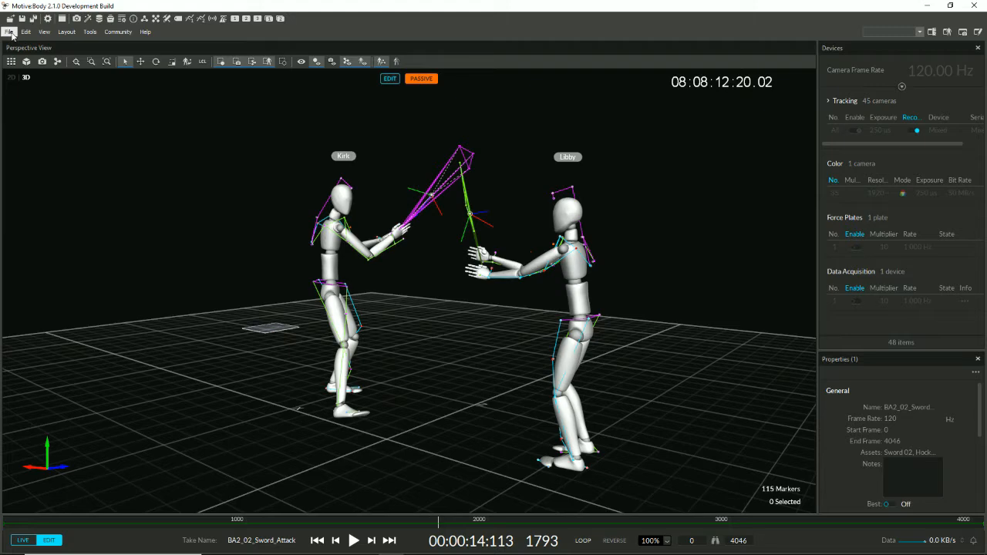
- Export the user profile as Motive Profile - 2018-07-18 with Hotkeys/Mouse Controls and Sessions excluded
{"action": "left_click", "coordinate": [9, 32]}
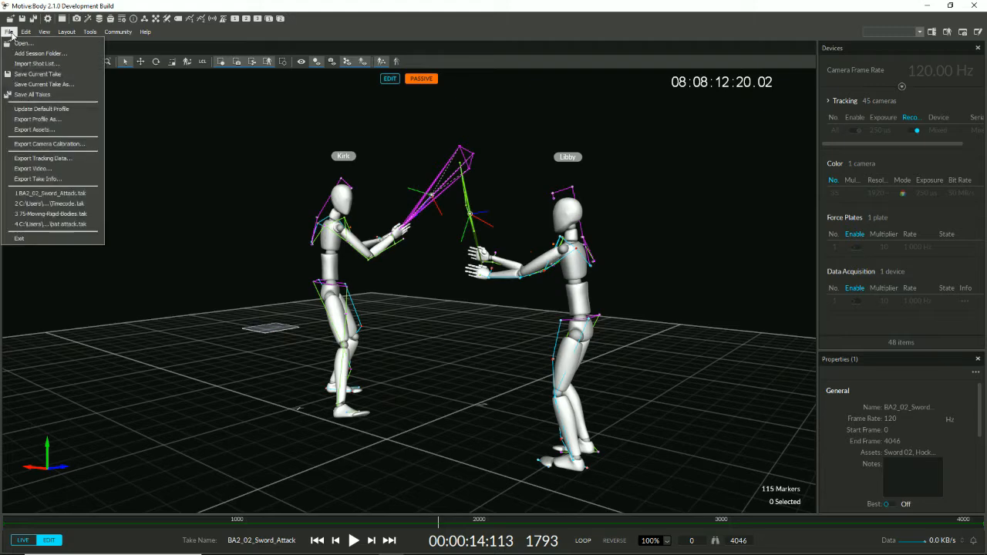
{"action": "left_click", "coordinate": [53, 119]}
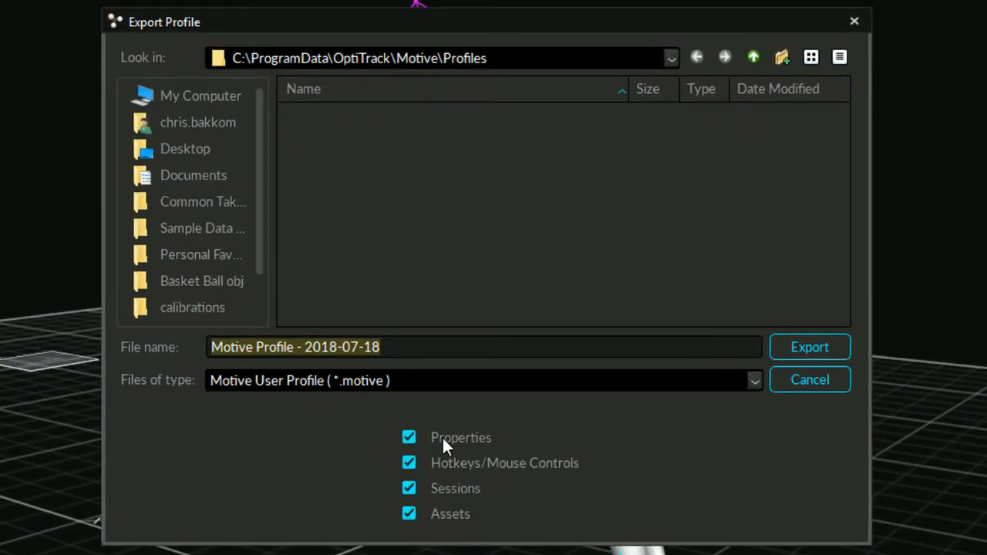
{"action": "left_click", "coordinate": [410, 463]}
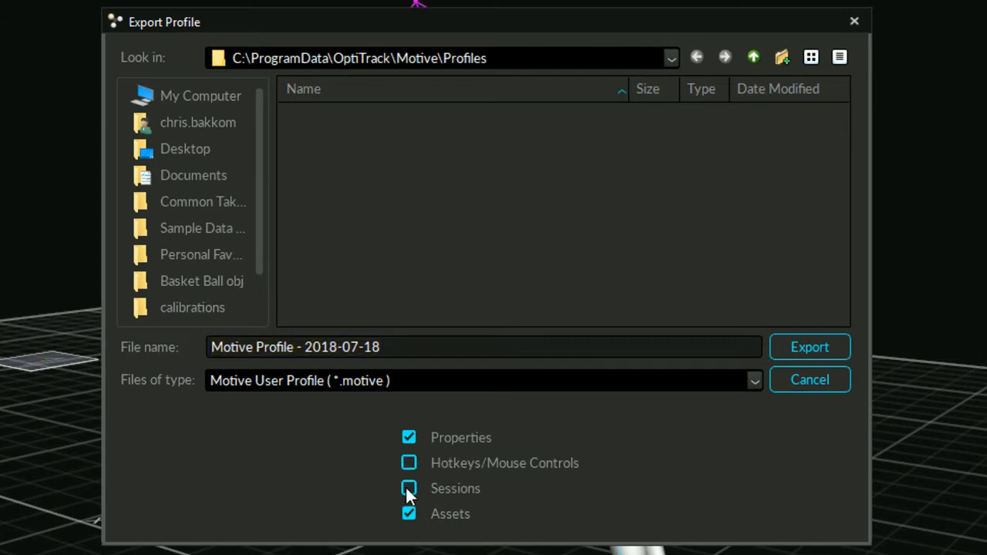
{"action": "left_click", "coordinate": [799, 348]}
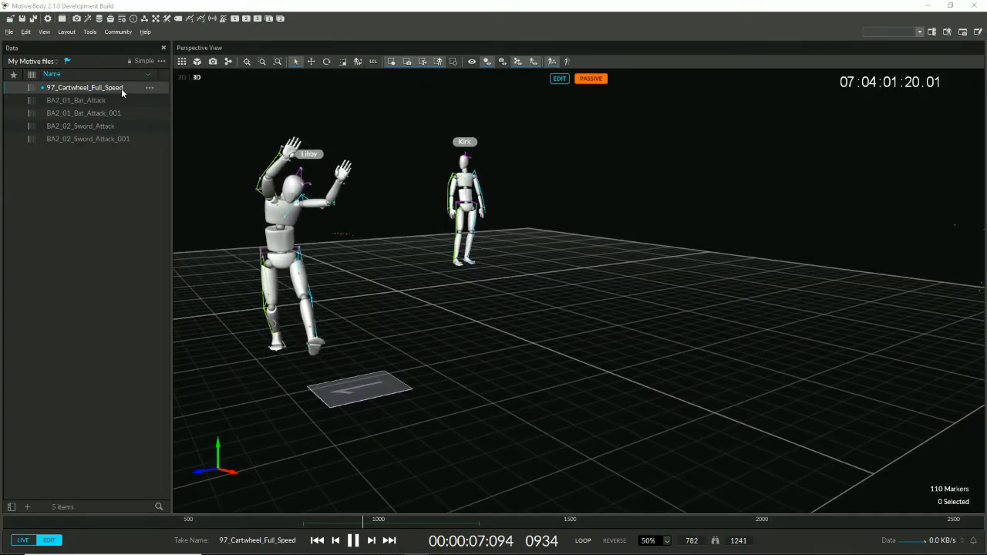
- Show the file location of the 97_Cartwheel_Full_Speed take and display the folder's files as icons
{"action": "right_click", "coordinate": [117, 88]}
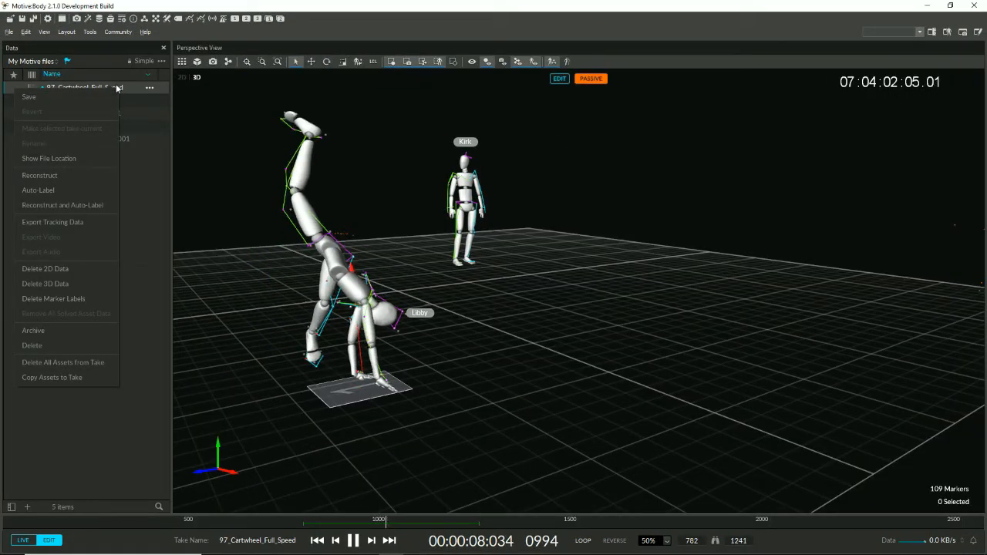
{"action": "left_click", "coordinate": [79, 159]}
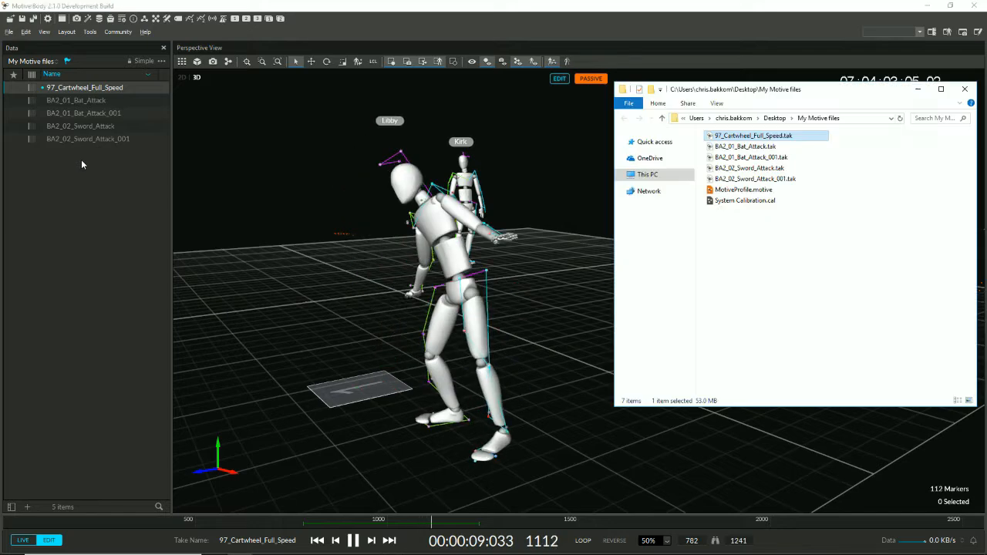
{"action": "right_click", "coordinate": [781, 263]}
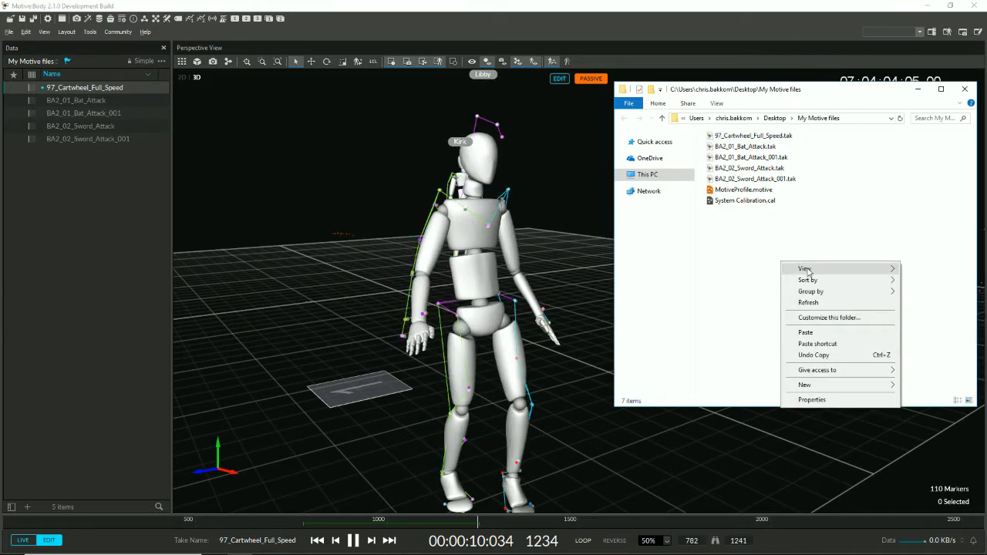
{"action": "mouse_move", "coordinate": [807, 271]}
{"action": "left_click", "coordinate": [765, 281]}
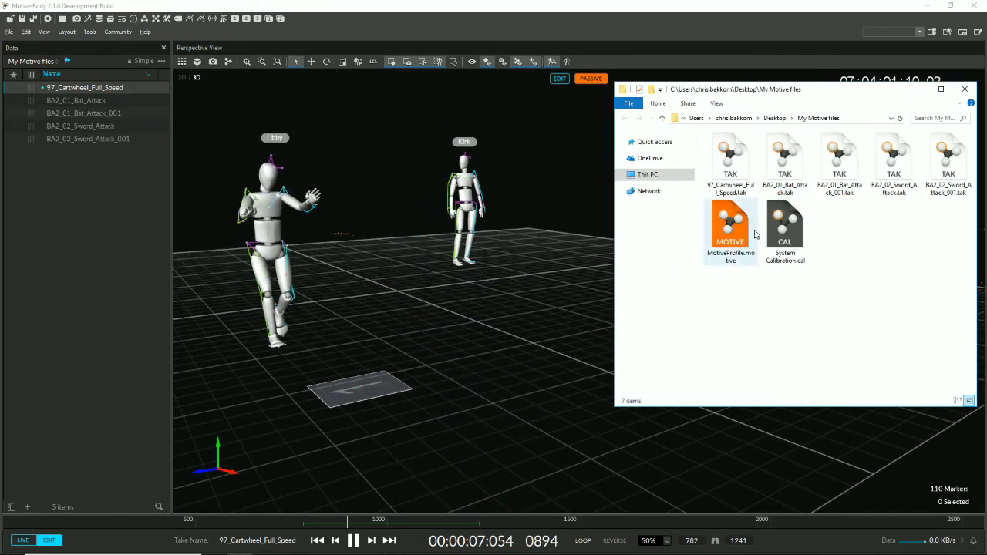
- Step through the file icons in the My Motive files folder, starting from 97_Cartwheel_Full_Speed.tak
{"action": "left_click", "coordinate": [730, 162]}
{"action": "key", "text": "Right"}
{"action": "key", "text": "Right"}
{"action": "key", "text": "Right"}
{"action": "key", "text": "Right"}
{"action": "key", "text": "Right"}
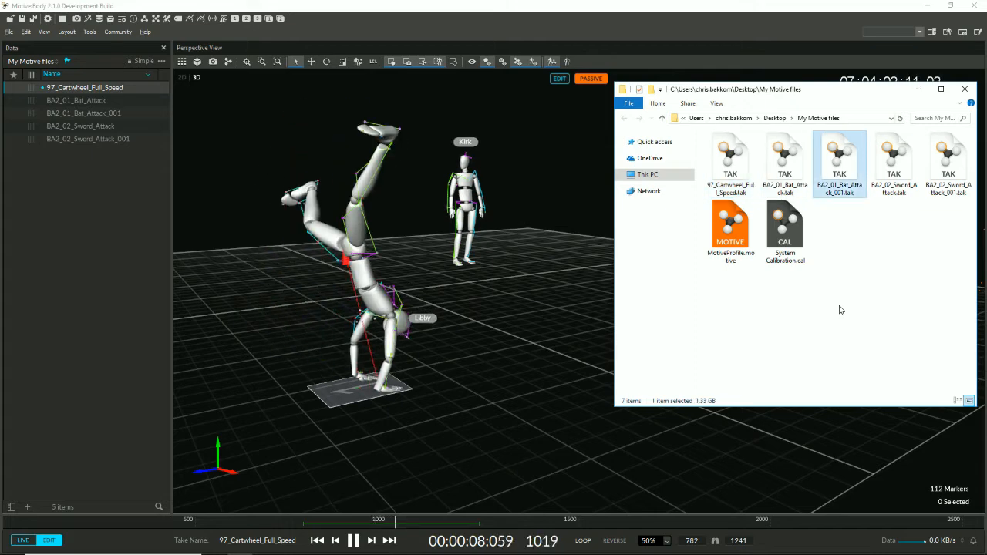
{"action": "key", "text": "Right"}
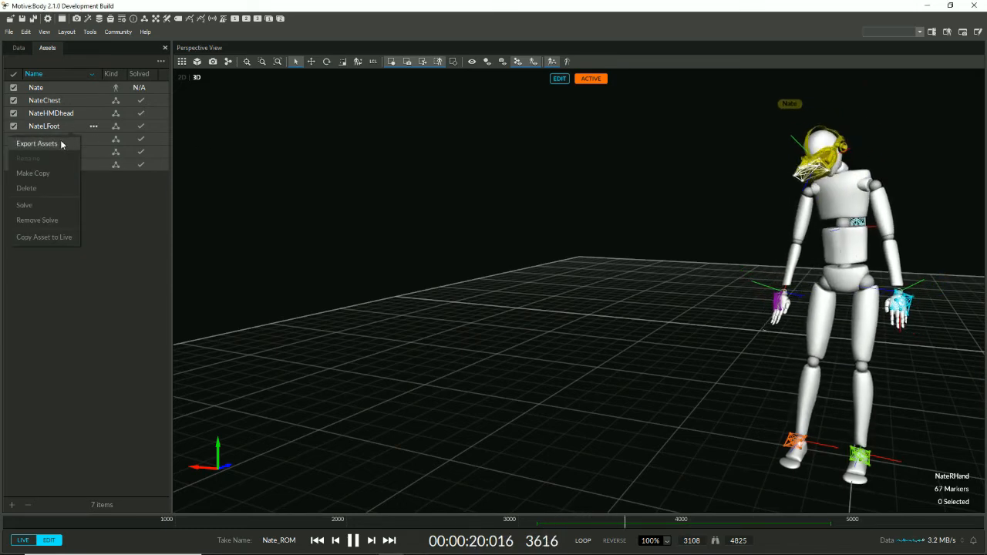
- Export the selected skeleton and rigid body assets to the My Motive files folder under the file name MyAssets
{"action": "left_click", "coordinate": [37, 143]}
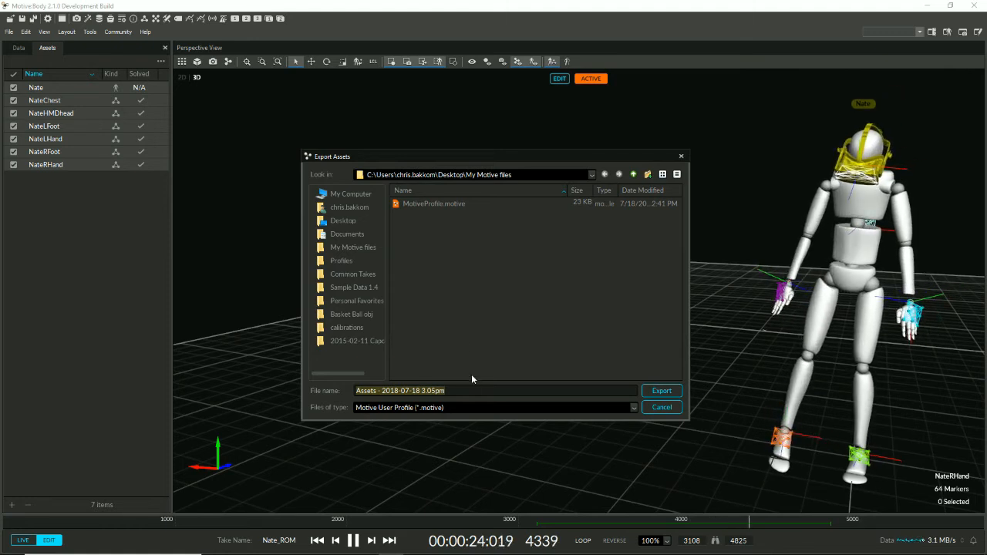
{"action": "type", "text": "MyAssets"}
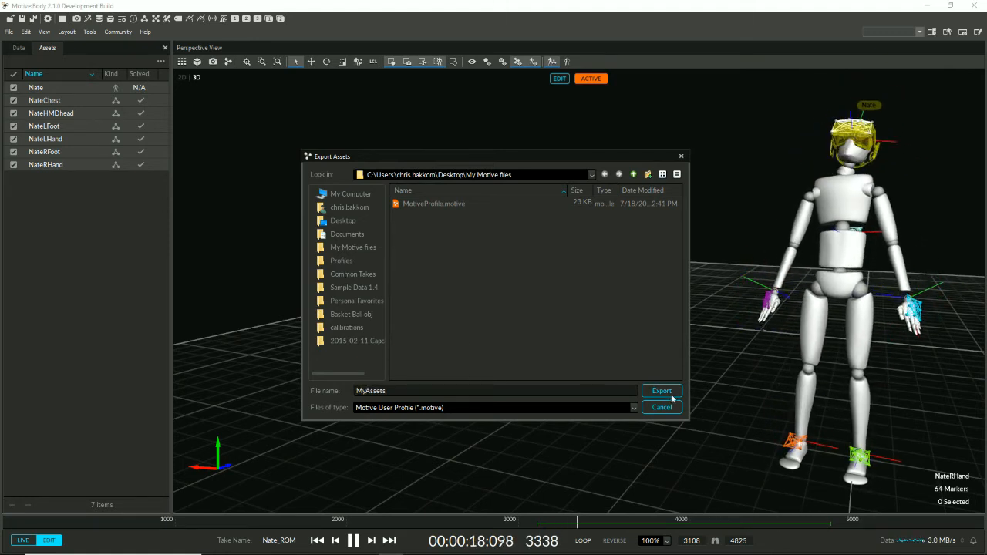